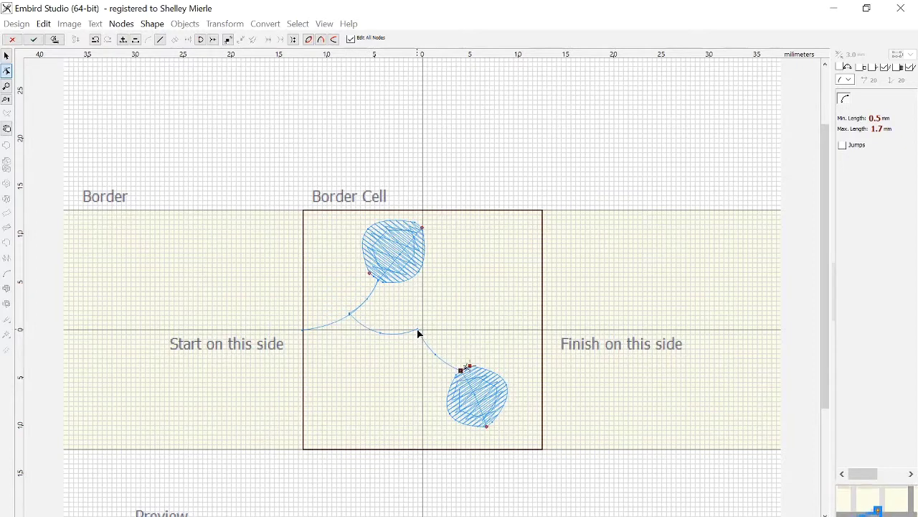
Retrace the lower cherry's stem to the vine, continue the outline to the middle of the finish edge with a downward curve, and complete it
click(420, 327)
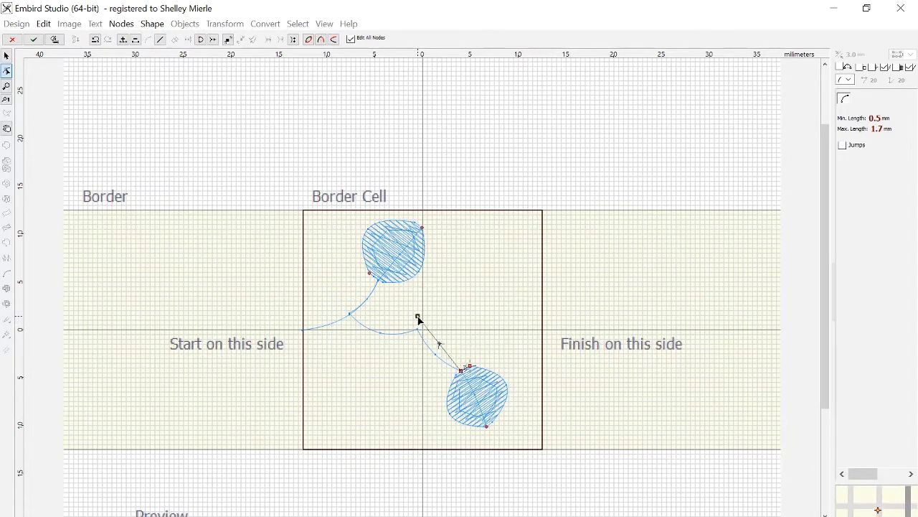
drag(419, 317, 440, 357)
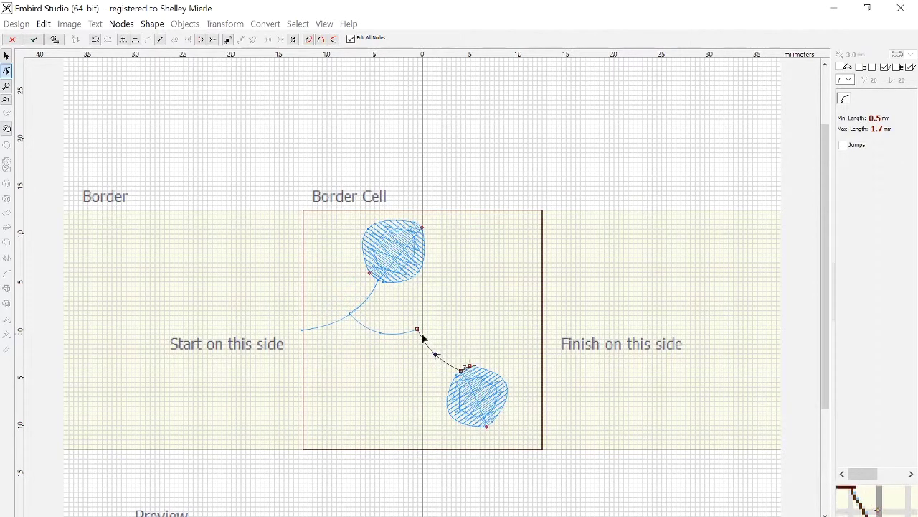
click(542, 331)
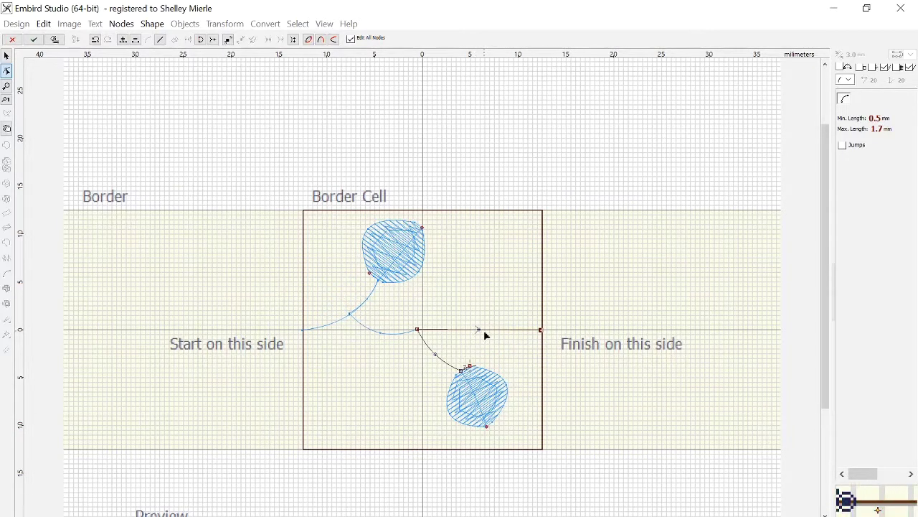
drag(481, 331, 481, 352)
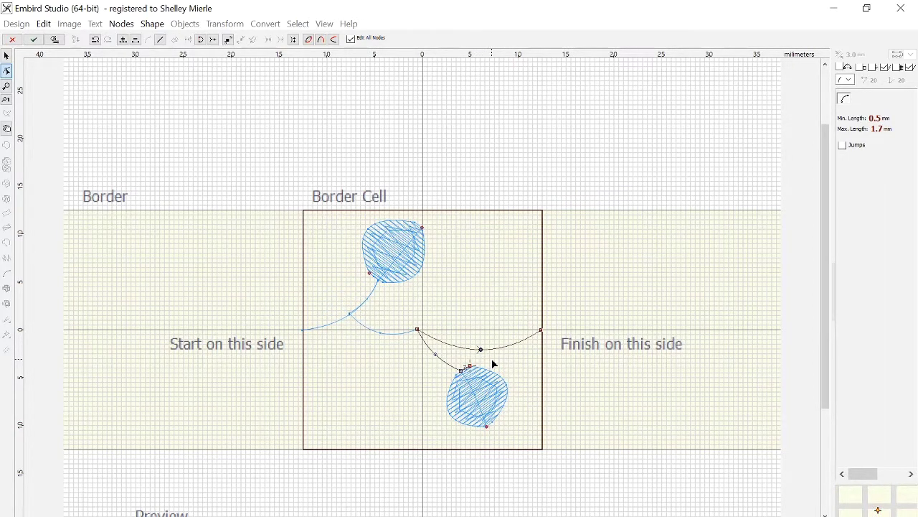
key(Return)
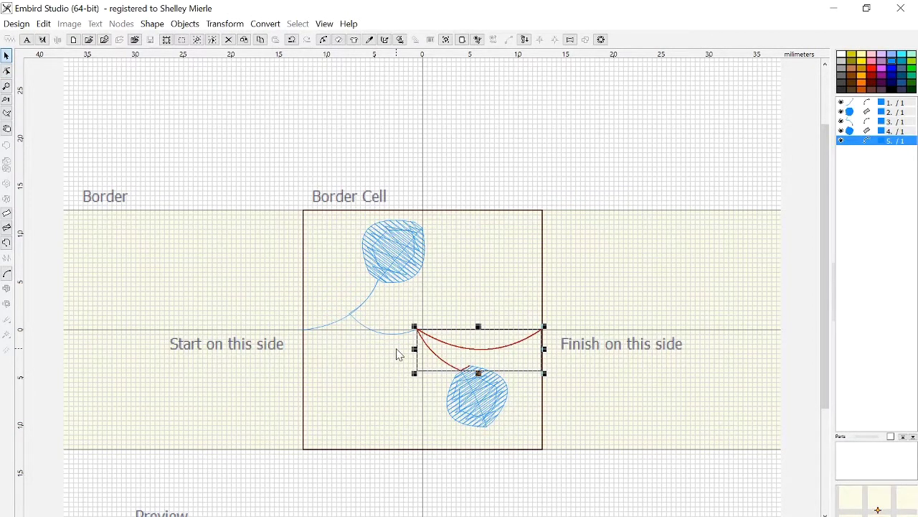
click(421, 318)
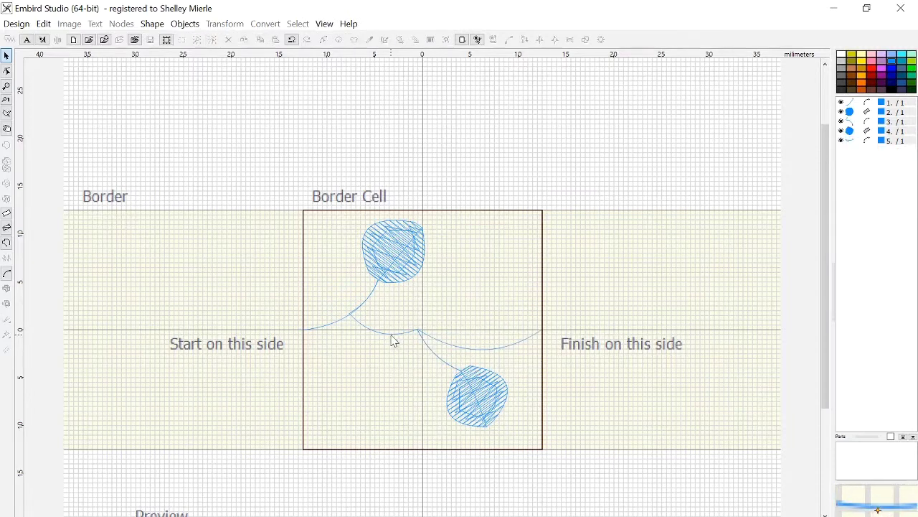
Reshape the vine segment between the two cherry stems into an upward arch peaking about 2 mm above the centre line
click(393, 336)
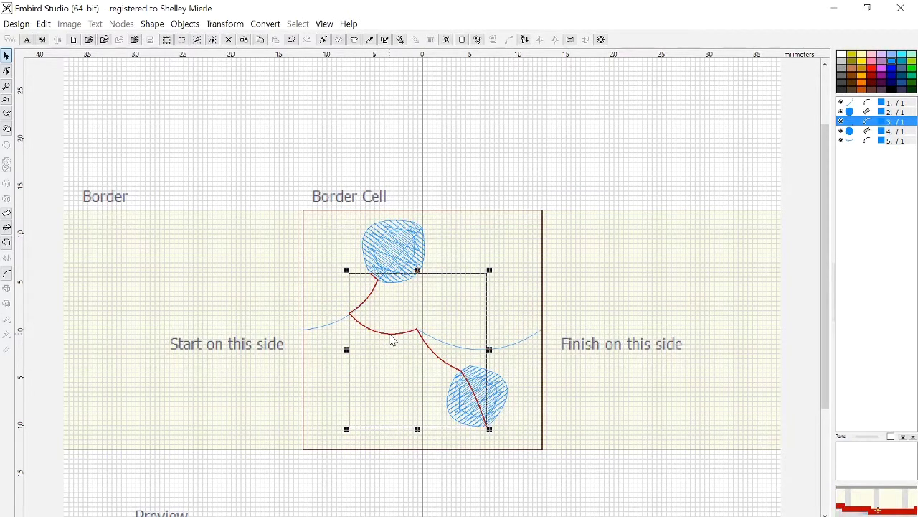
double_click(393, 341)
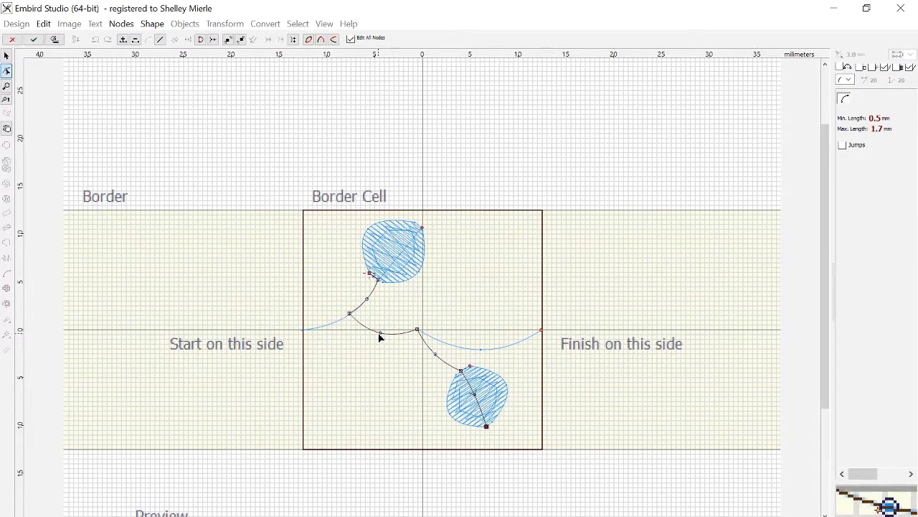
drag(380, 337, 385, 313)
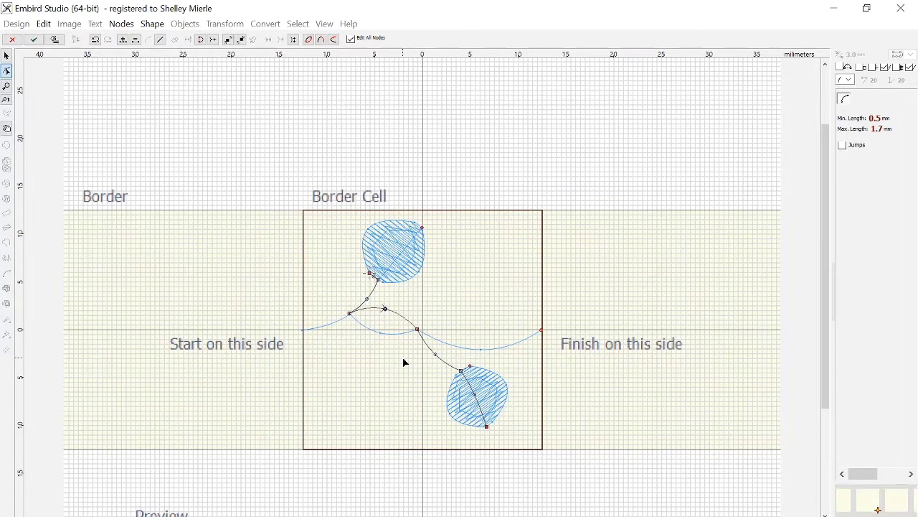
key(Return)
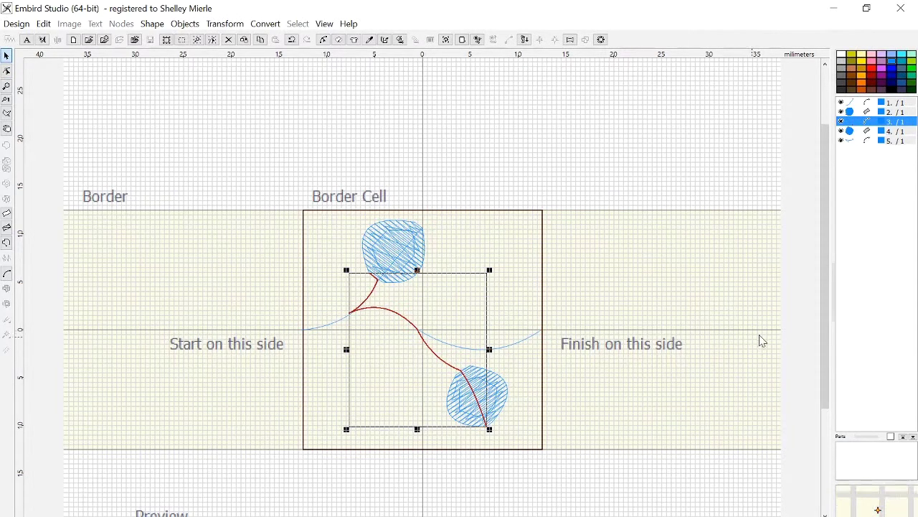
drag(824, 301, 820, 396)
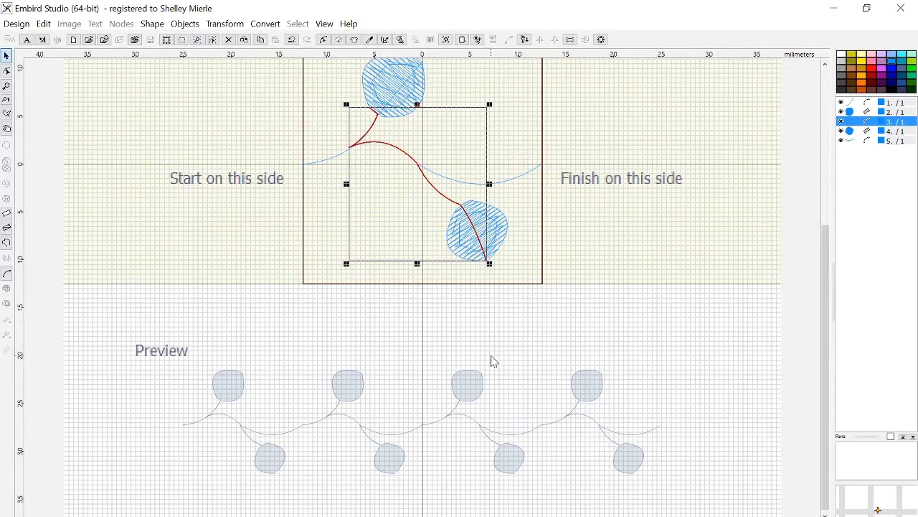
drag(826, 321, 829, 238)
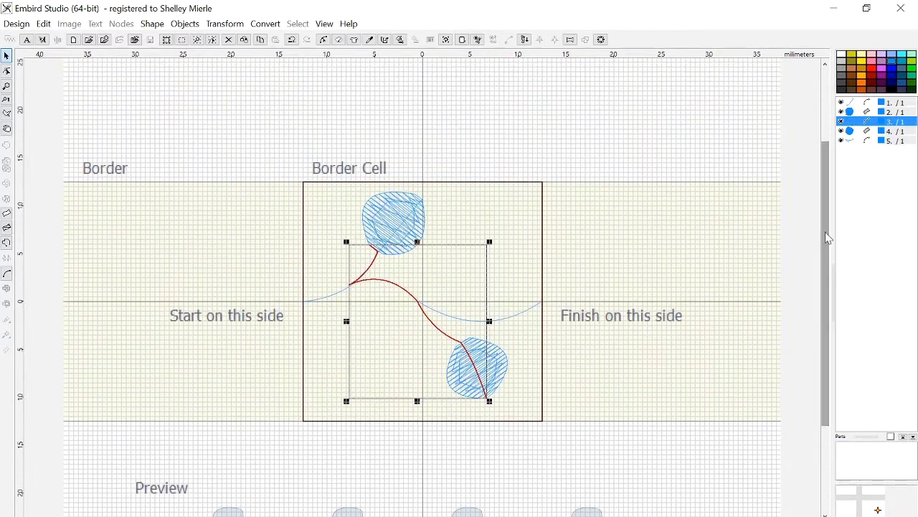
click(742, 238)
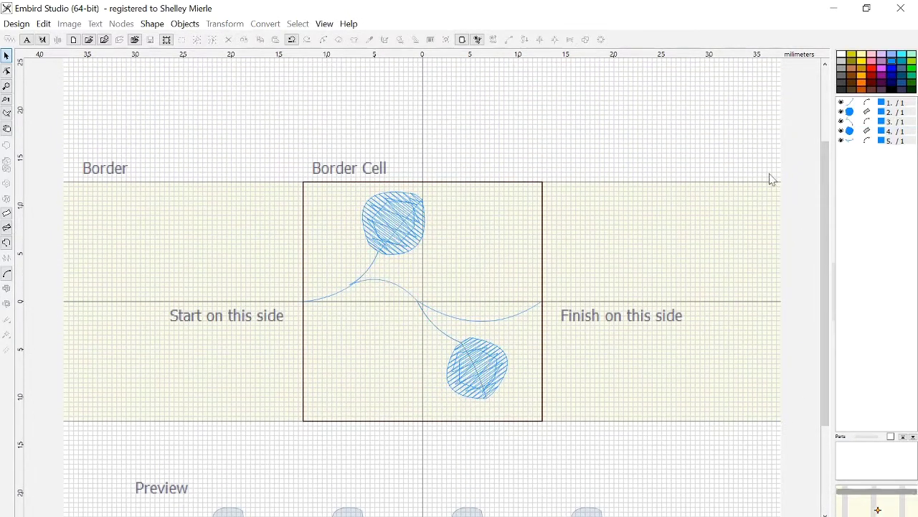
Select all five objects and set the comment in their parameters to "Cherries-1"
drag(865, 107, 865, 144)
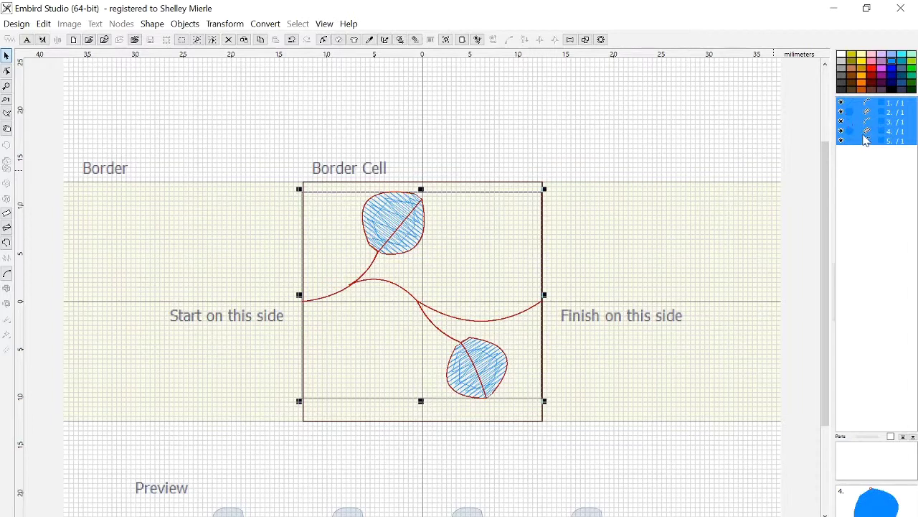
right_click(865, 141)
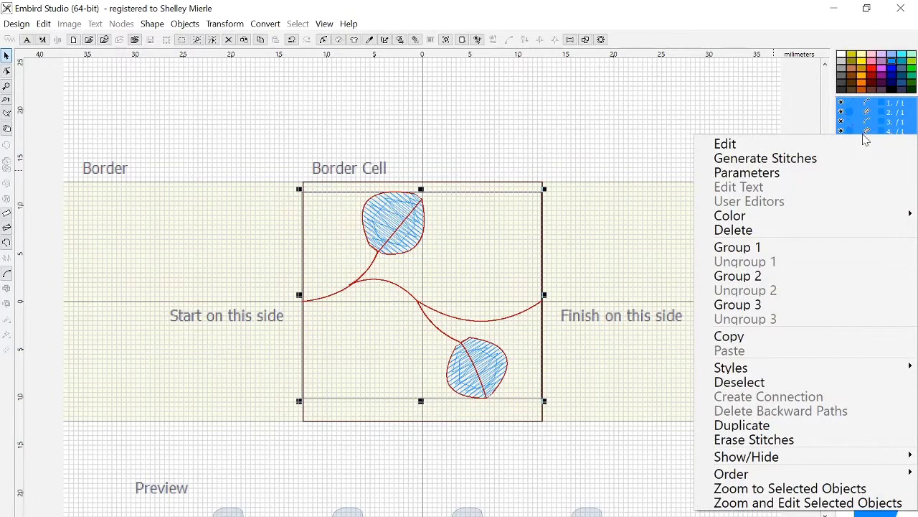
click(743, 175)
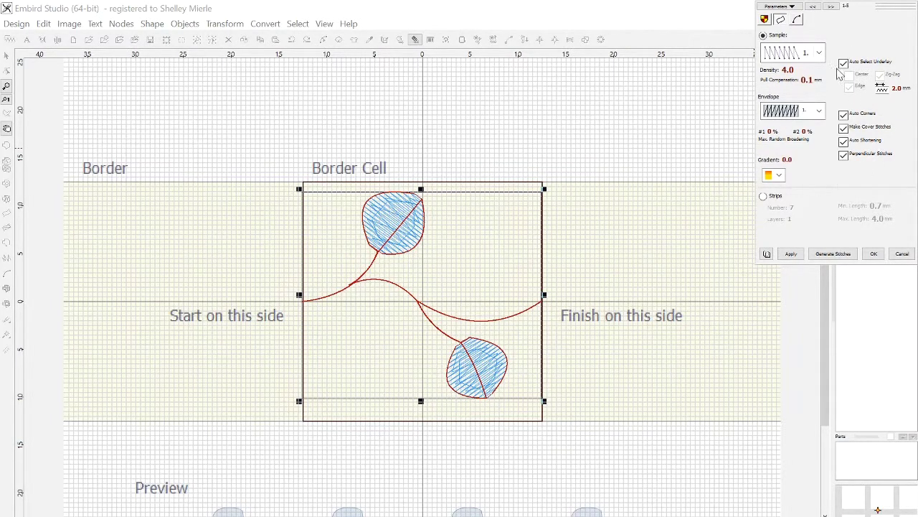
click(765, 20)
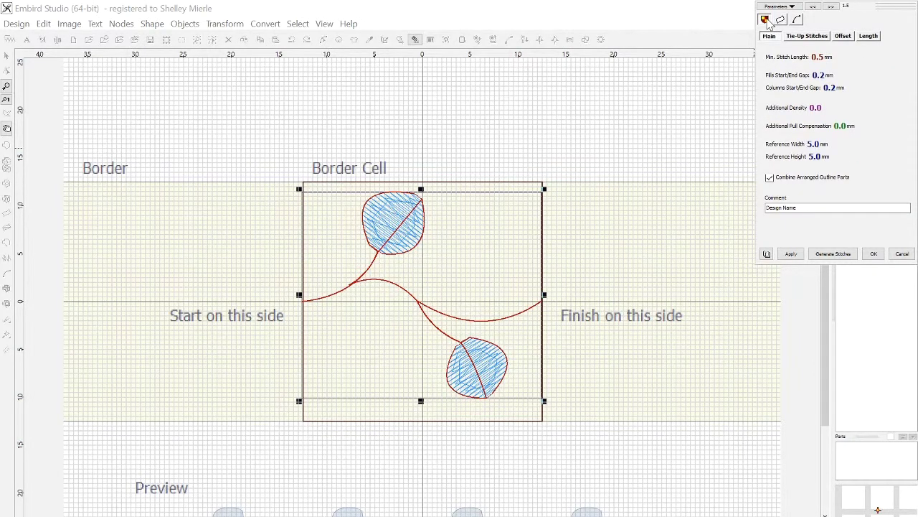
drag(797, 207, 767, 207)
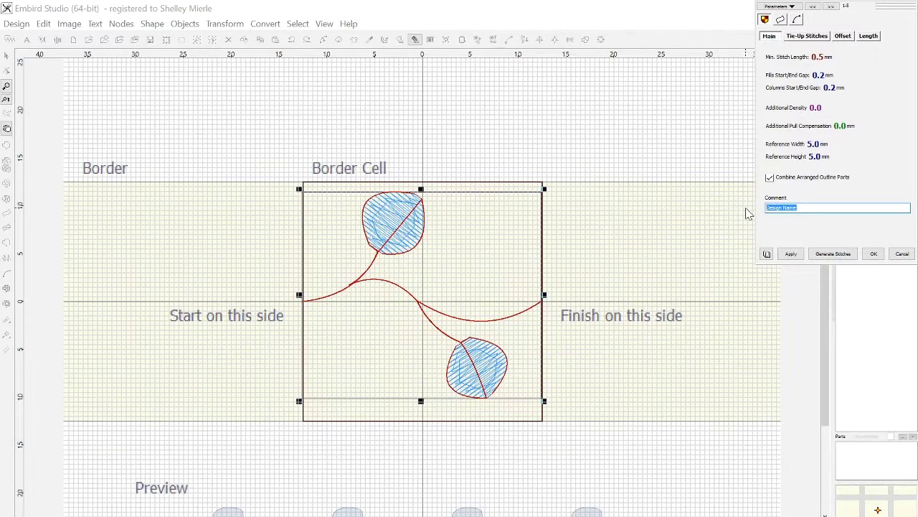
text(Cherries-1)
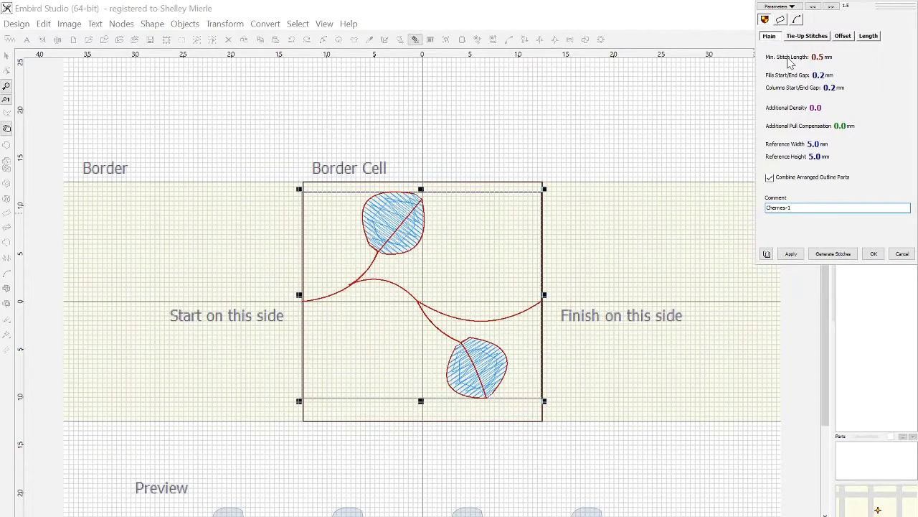
Set the main minimum stitch length to 1.0 mm and the outline minimum length to 1.0 mm, and accept the parameters
click(783, 59)
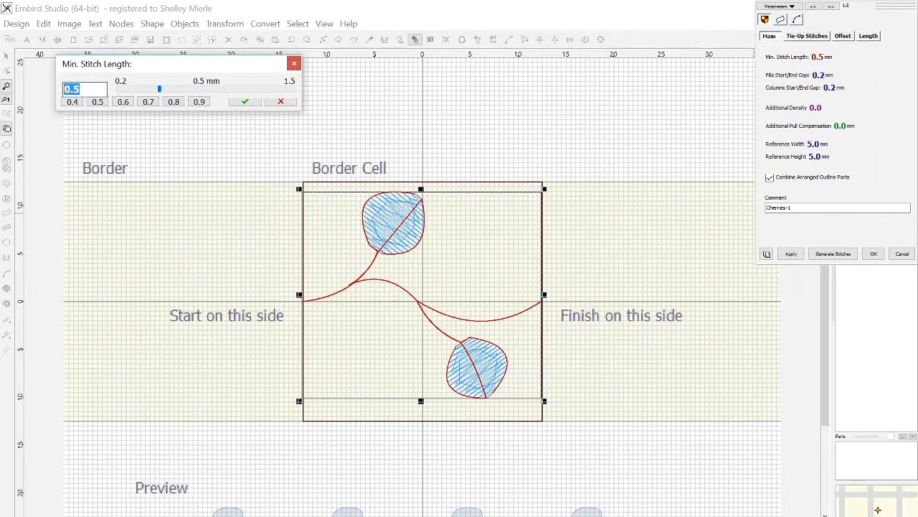
text(1)
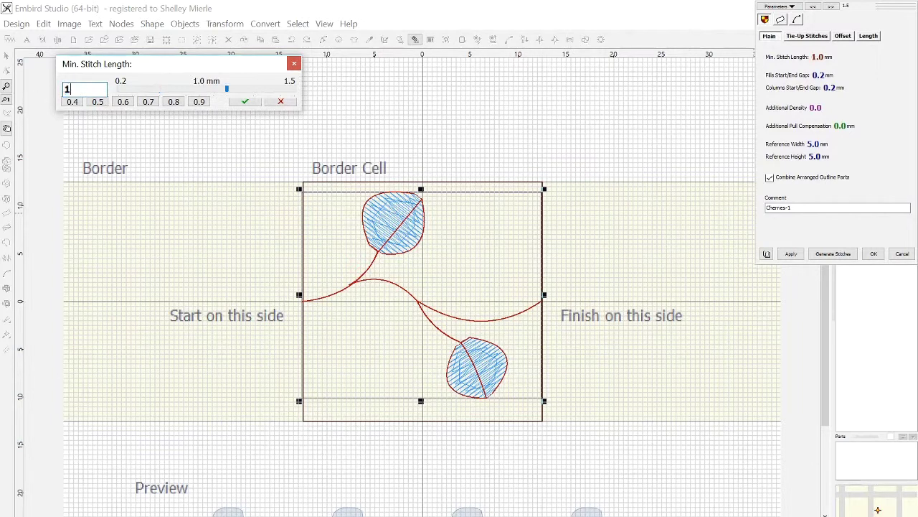
click(248, 101)
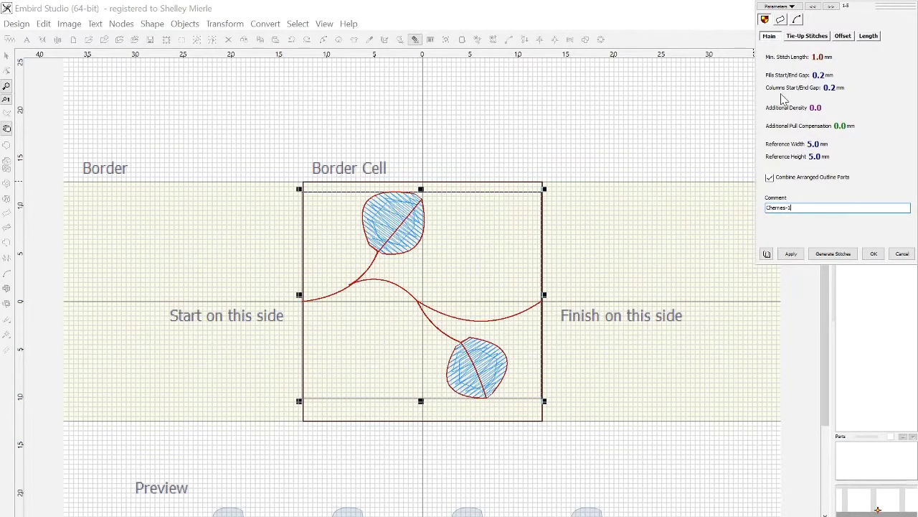
click(796, 20)
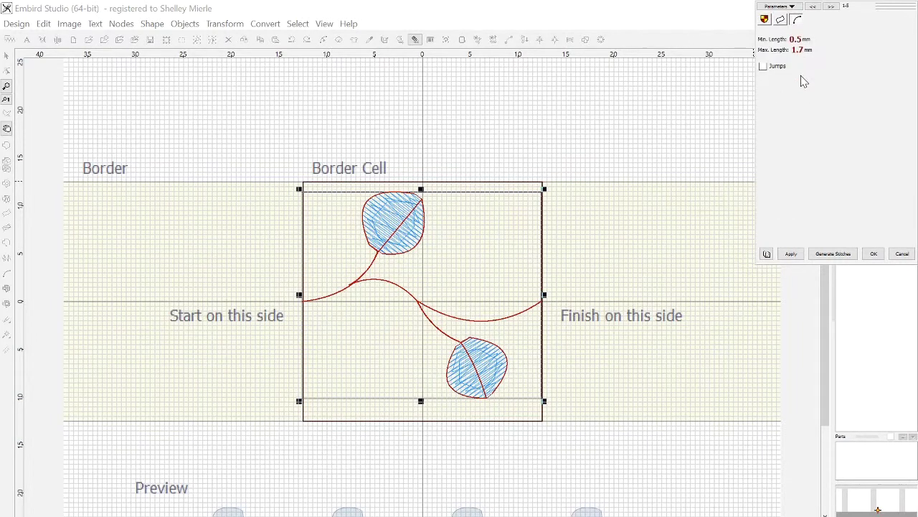
click(779, 42)
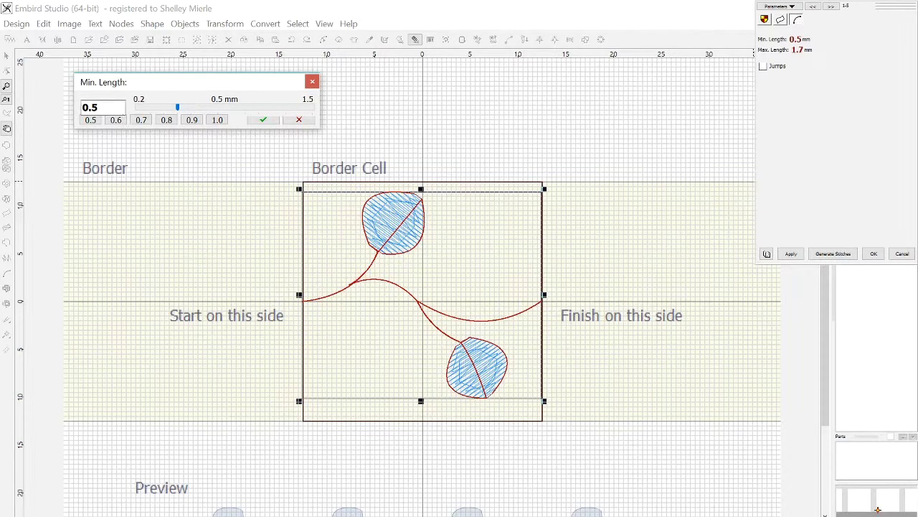
double_click(93, 108)
text(1)
click(270, 121)
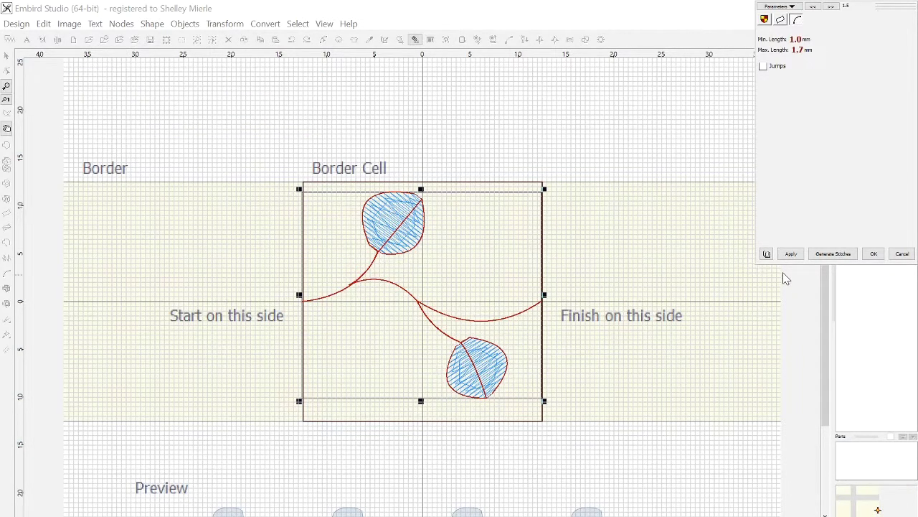
click(874, 253)
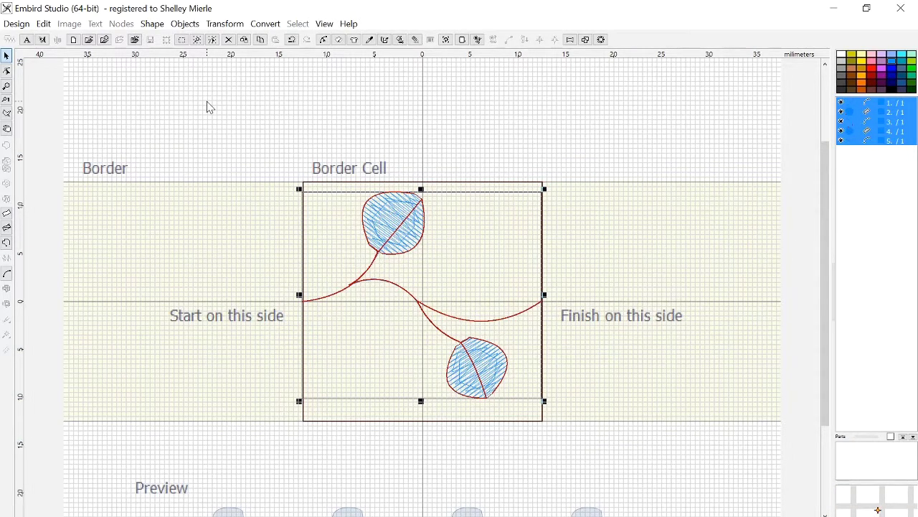
Save the border under the file name "Cherries-1" in the Video-3 folder in Embird Outline Format
click(24, 27)
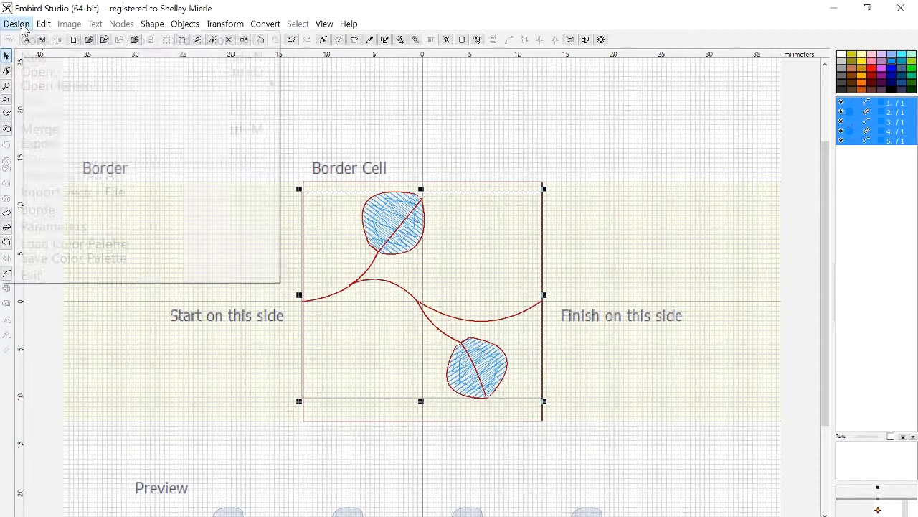
mouse_move(68, 212)
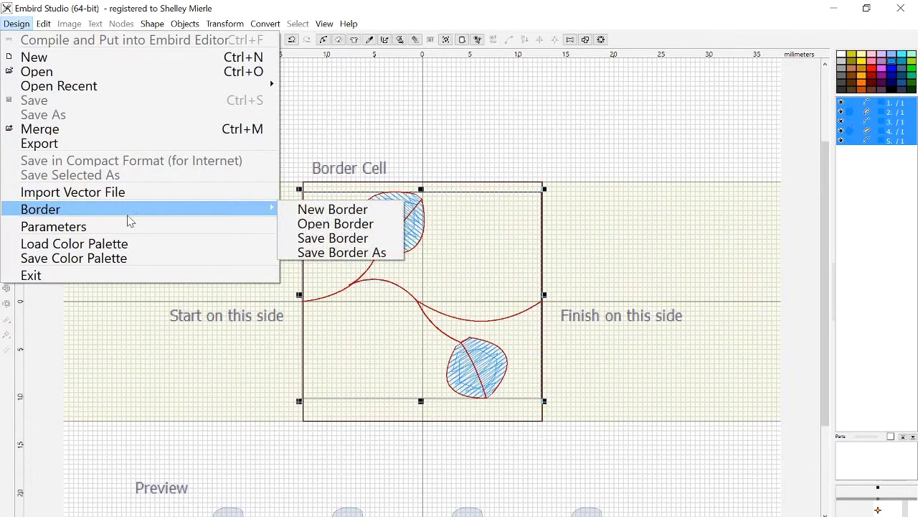
click(330, 254)
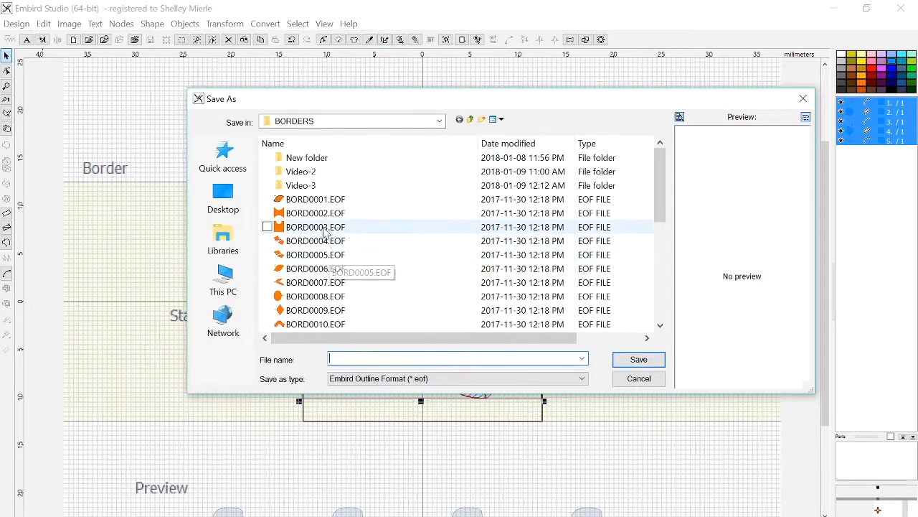
double_click(314, 186)
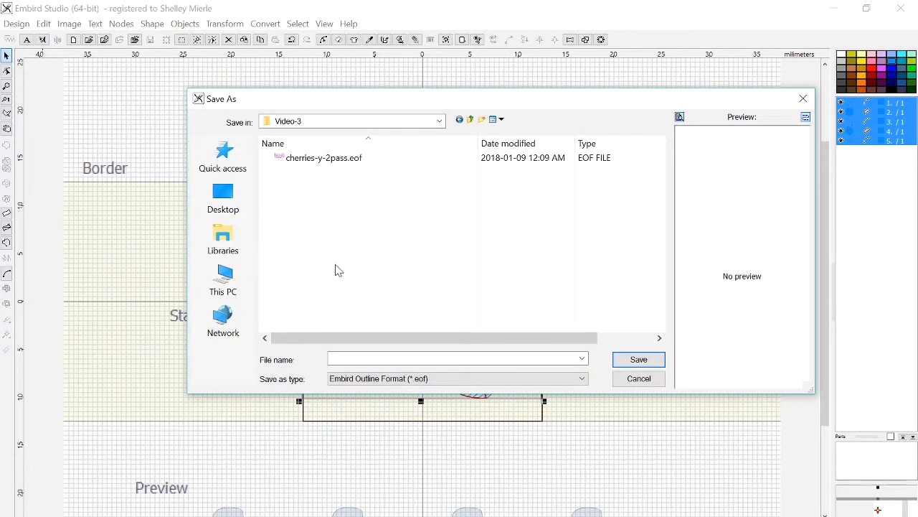
click(330, 359)
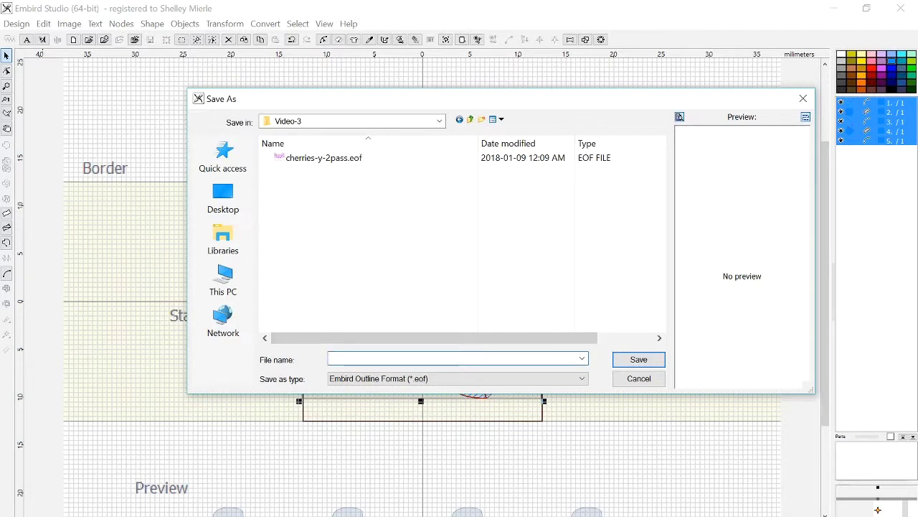
text(Cherries-1)
click(626, 366)
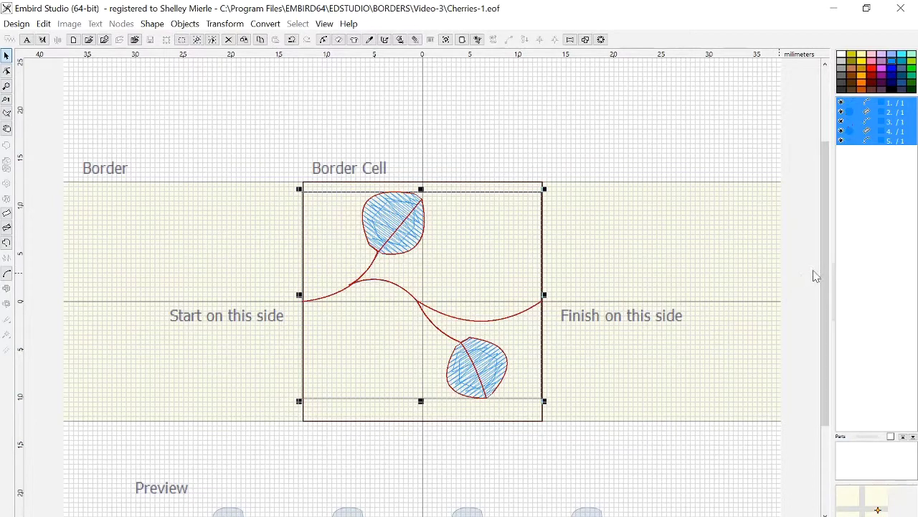
Check the repeated border preview and display the connection between the border cell's start and finish points
drag(823, 264, 822, 325)
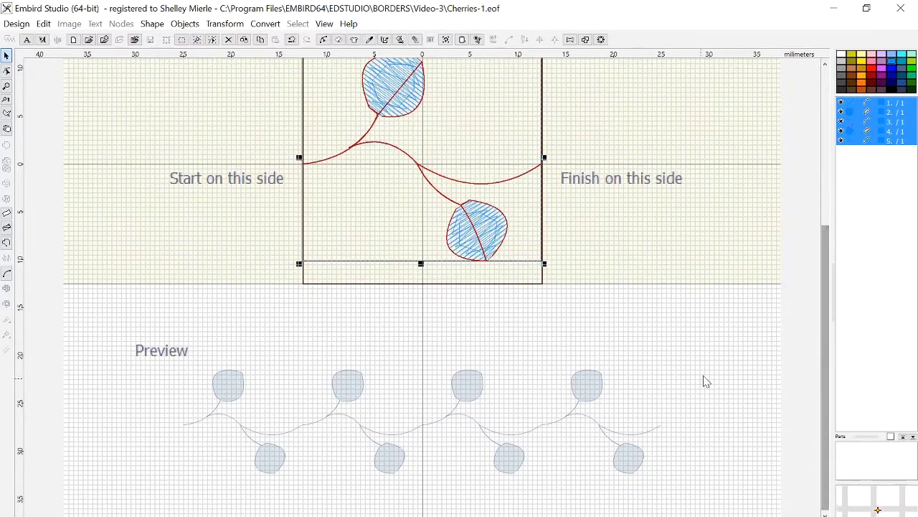
drag(828, 297, 827, 227)
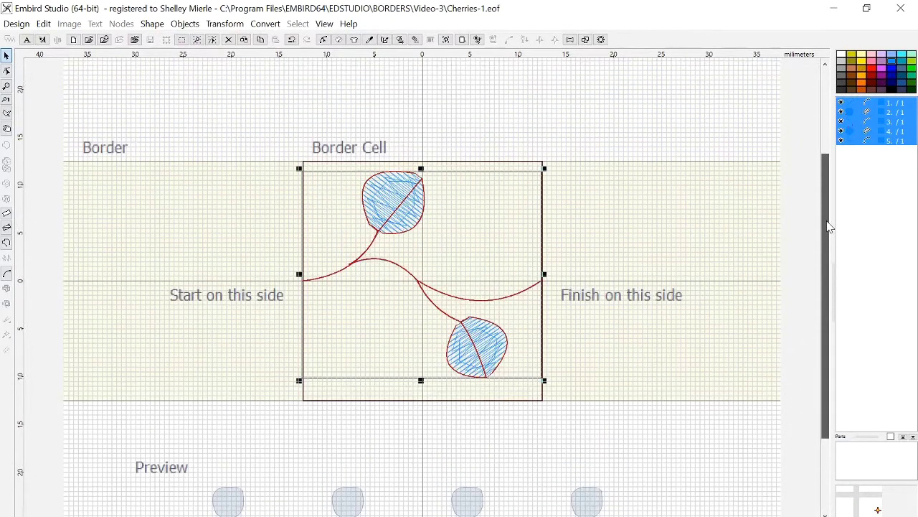
click(478, 40)
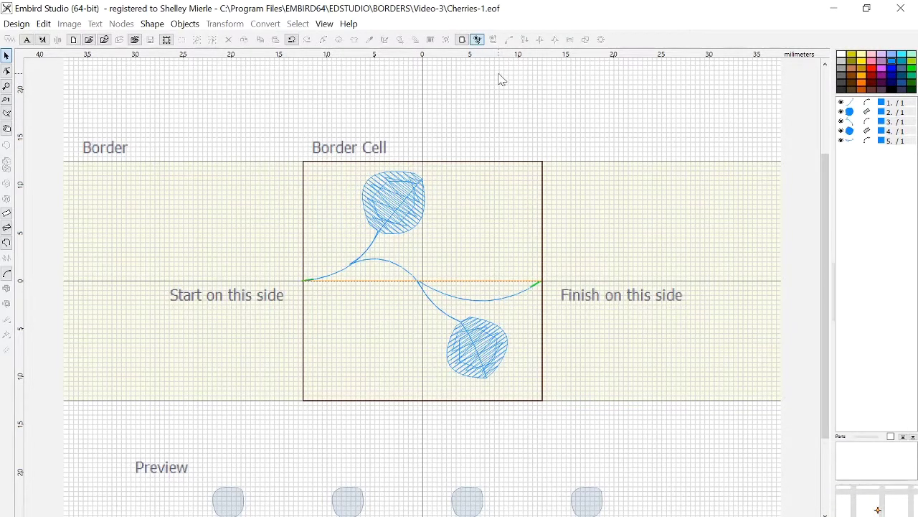
Hide the connections, simulate the border cell's stitching at speed 20, and return to the outline view without generated stitches
click(478, 41)
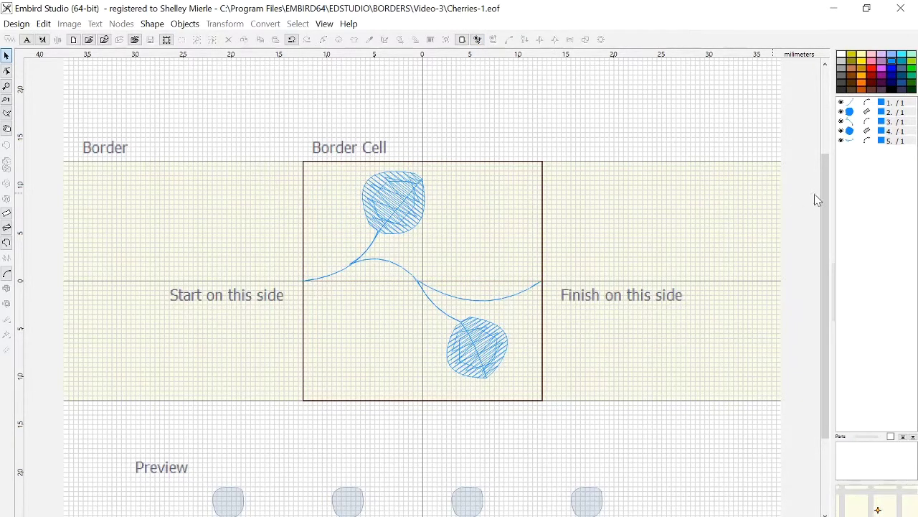
scroll(818, 216, down, 3)
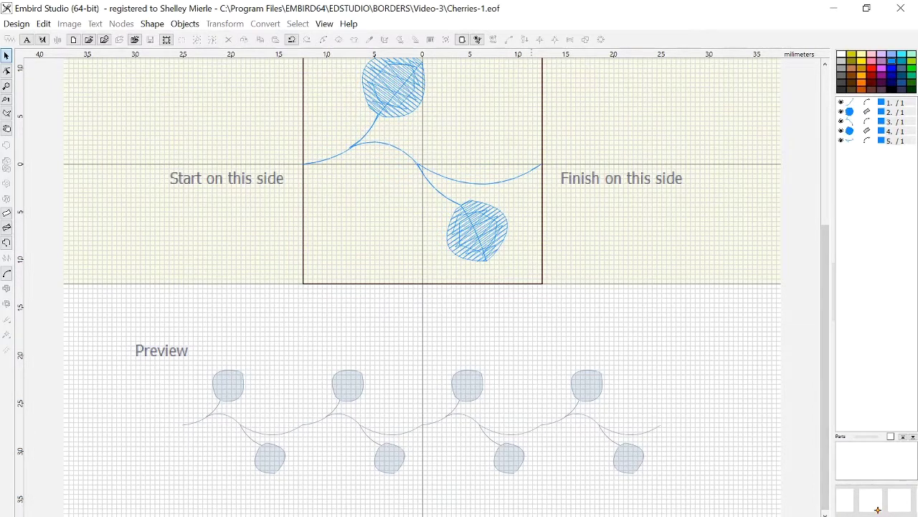
key(ctrl+r)
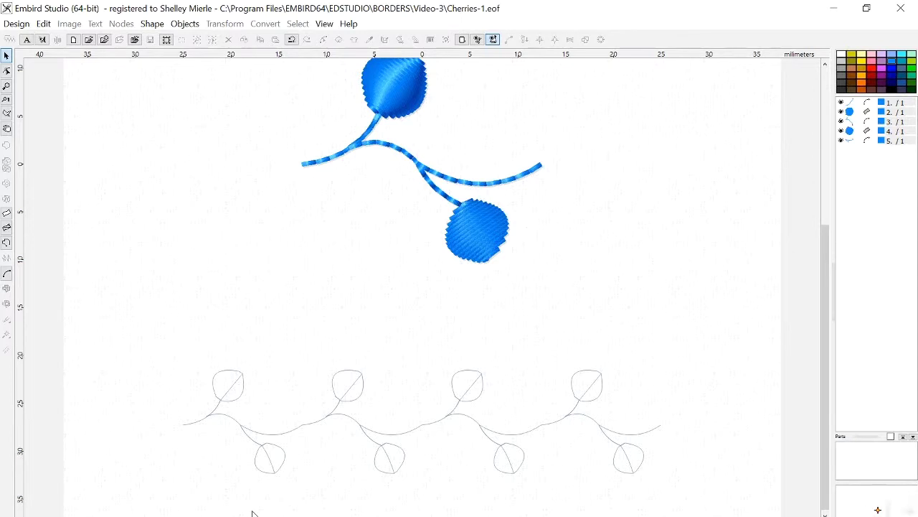
click(247, 515)
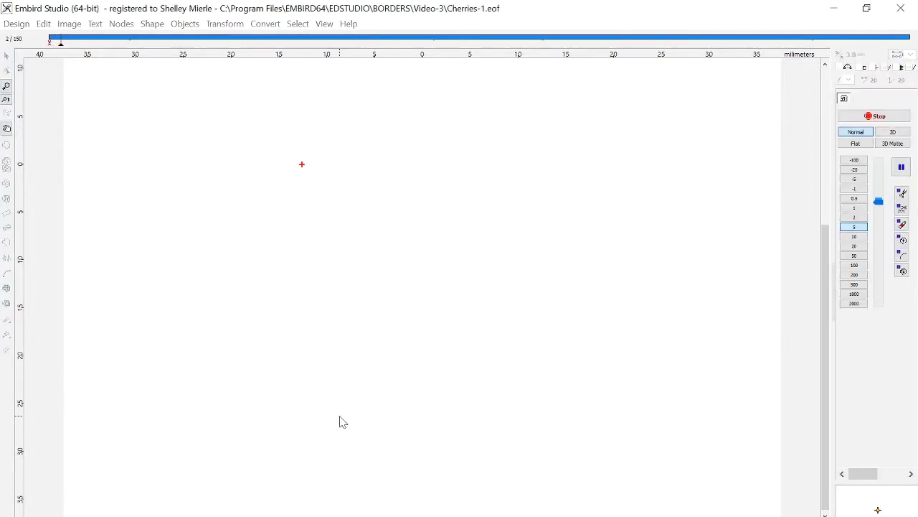
click(851, 247)
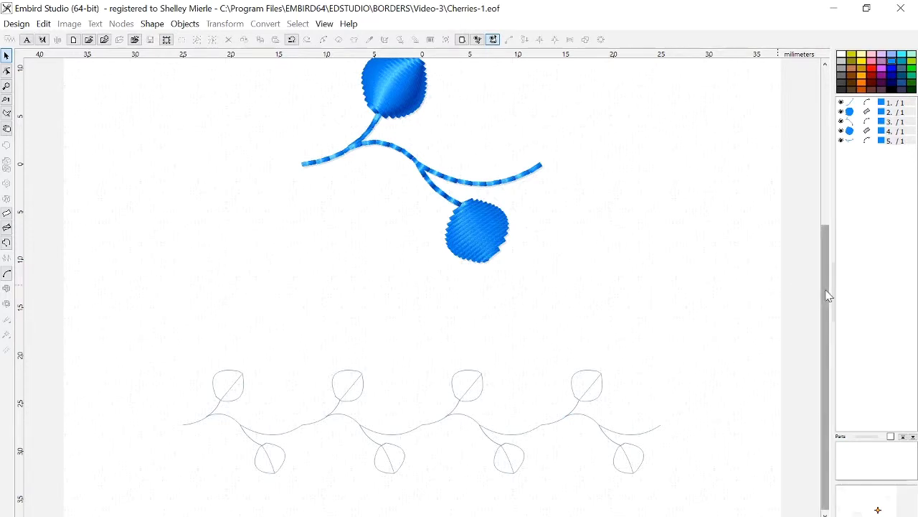
scroll(828, 293, up, 2)
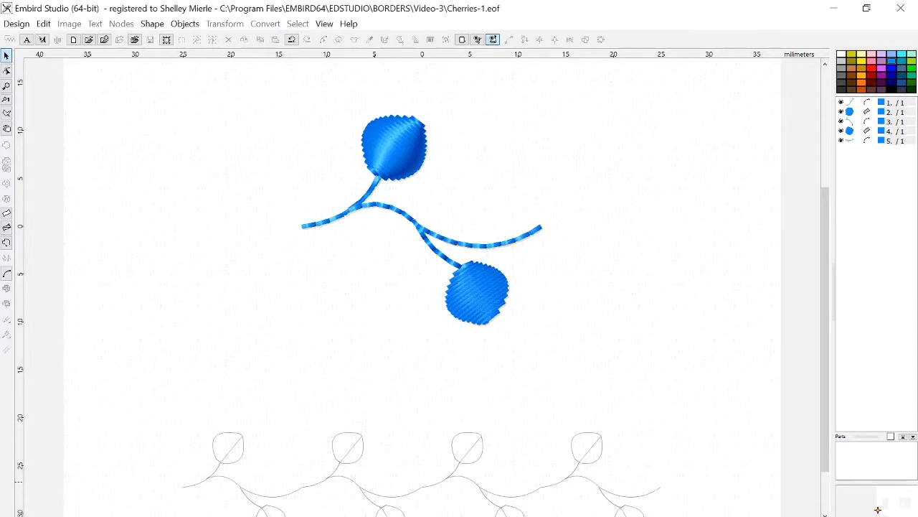
key(F9)
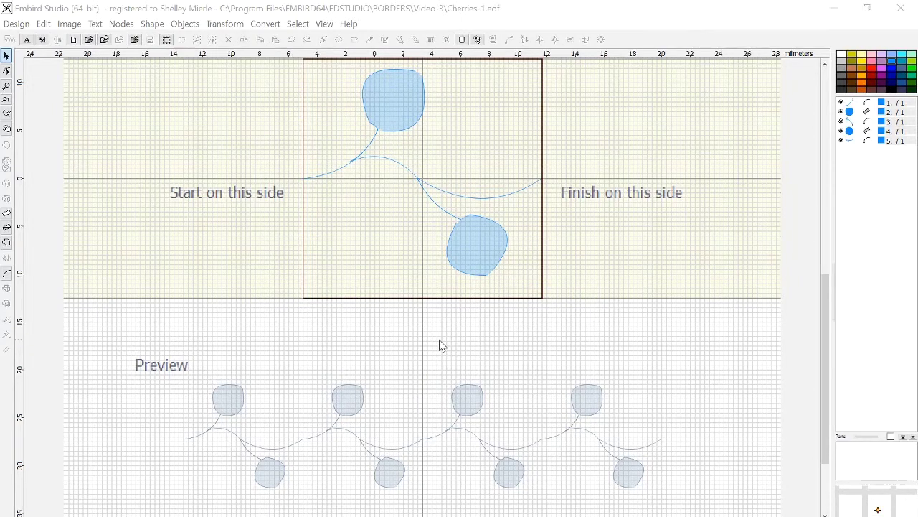
Examine the junctions between the vine stems and both cherries inside the border cell at close range
scroll(514, 340, up, 2)
drag(828, 332, 826, 277)
scroll(287, 335, up, 1)
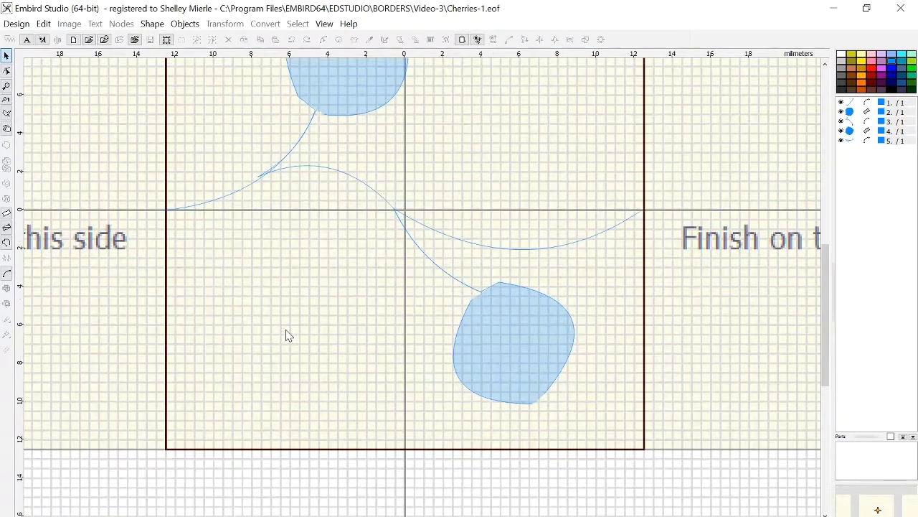
scroll(306, 330, up, 2)
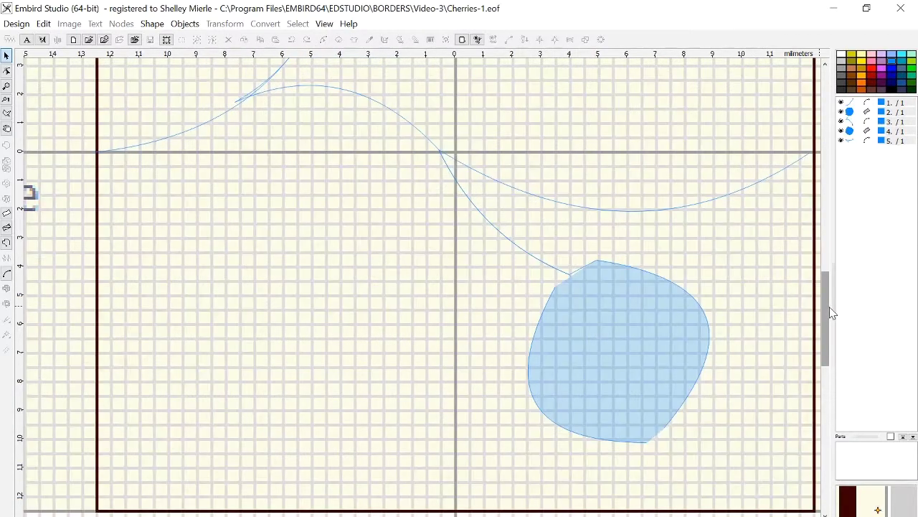
drag(827, 312, 826, 260)
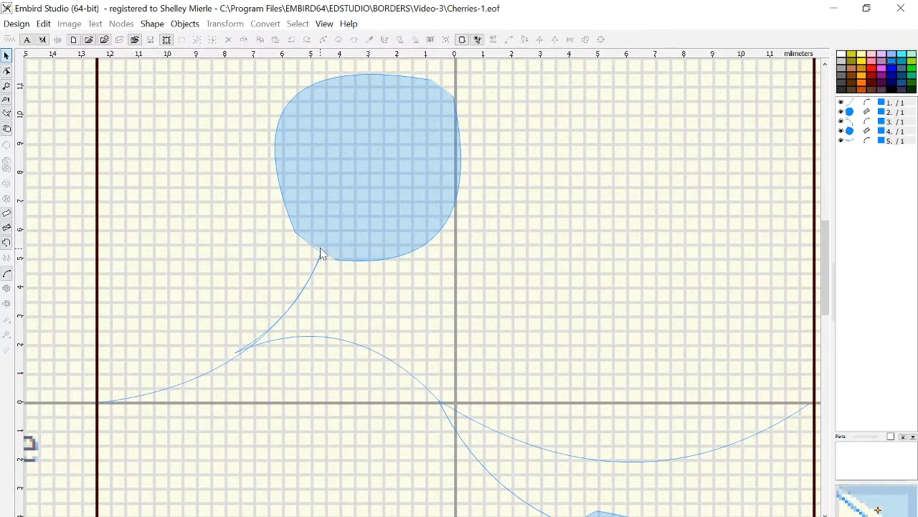
scroll(428, 324, down, 2)
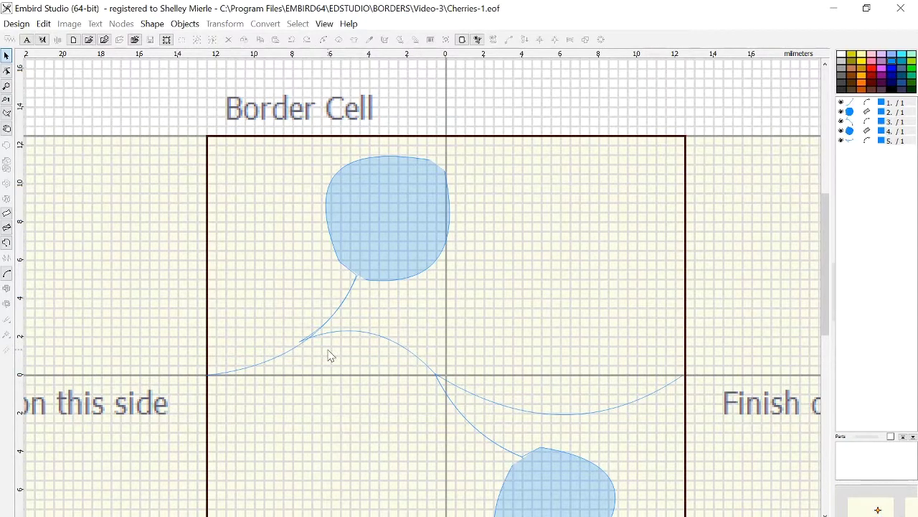
scroll(330, 355, down, 1)
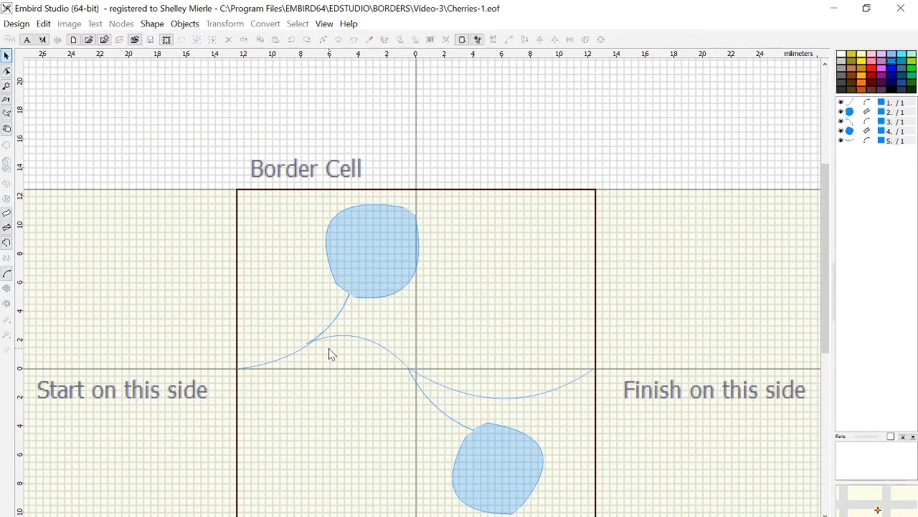
scroll(331, 354, down, 1)
Examine the joints where neighbouring cells meet along the vine in the repeated border preview
drag(825, 298, 810, 447)
scroll(550, 451, up, 1)
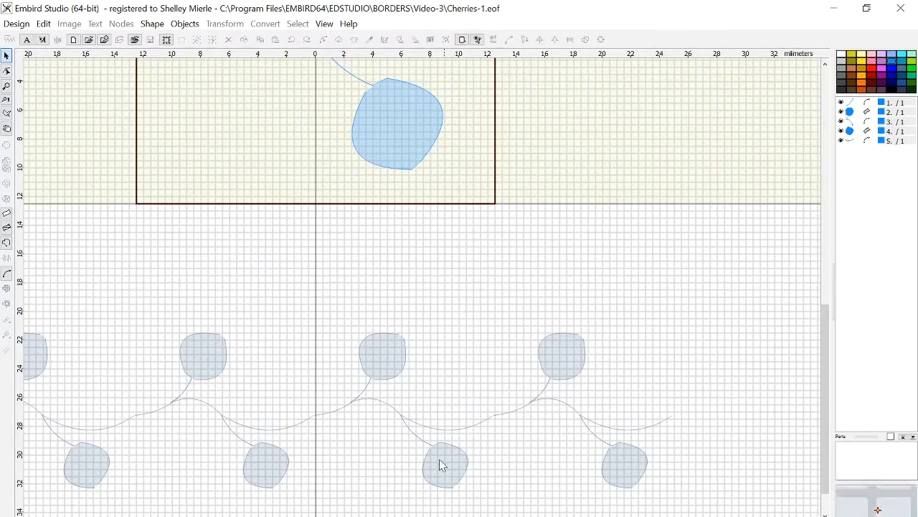
scroll(327, 439, up, 3)
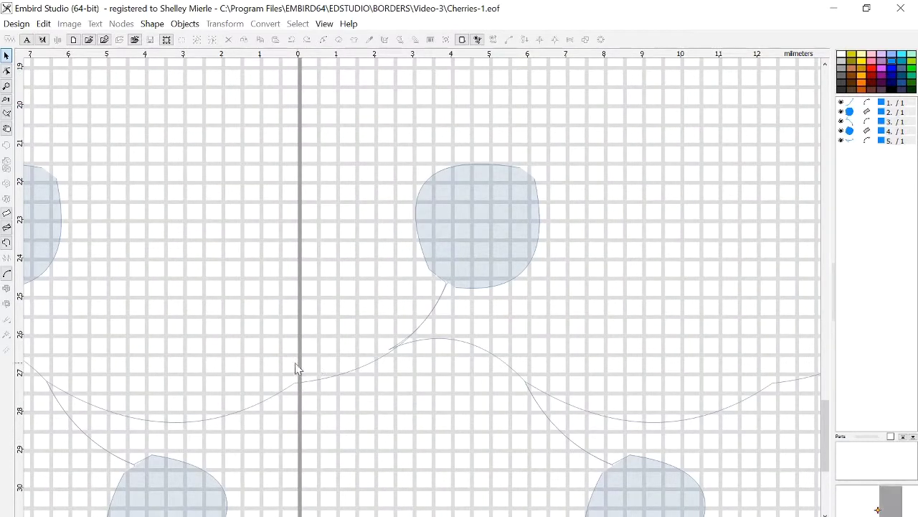
scroll(380, 402, up, 2)
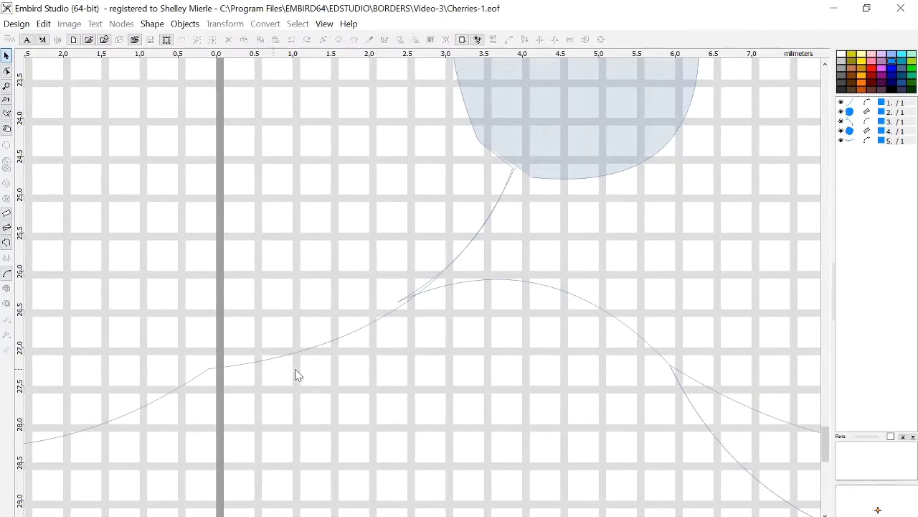
scroll(416, 364, down, 2)
scroll(420, 364, down, 1)
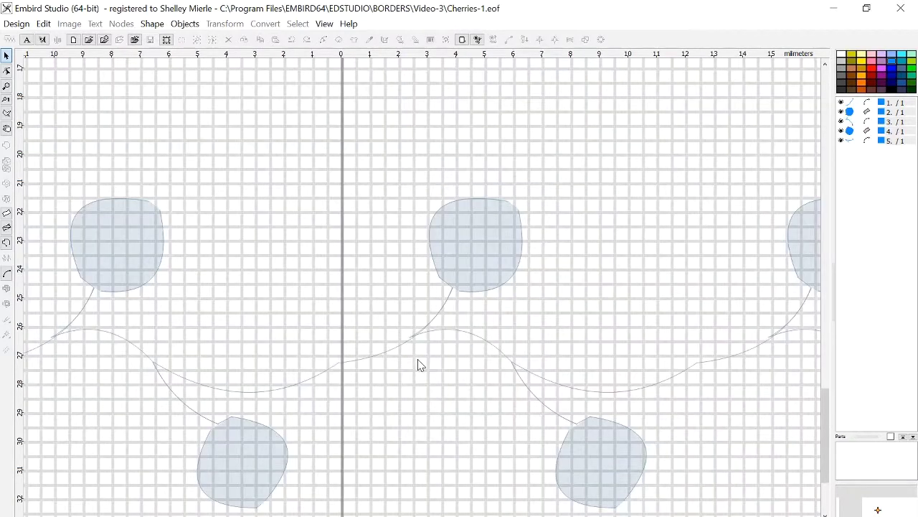
scroll(421, 362, down, 1)
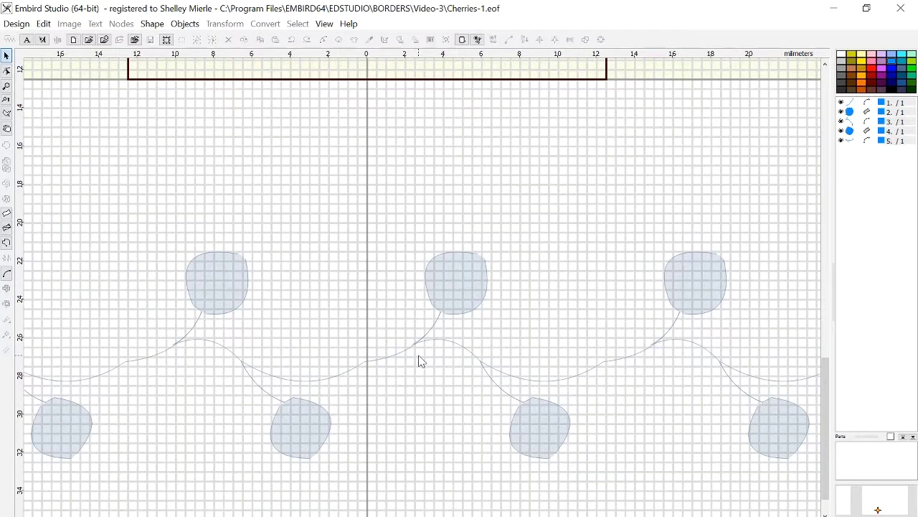
scroll(420, 360, down, 1)
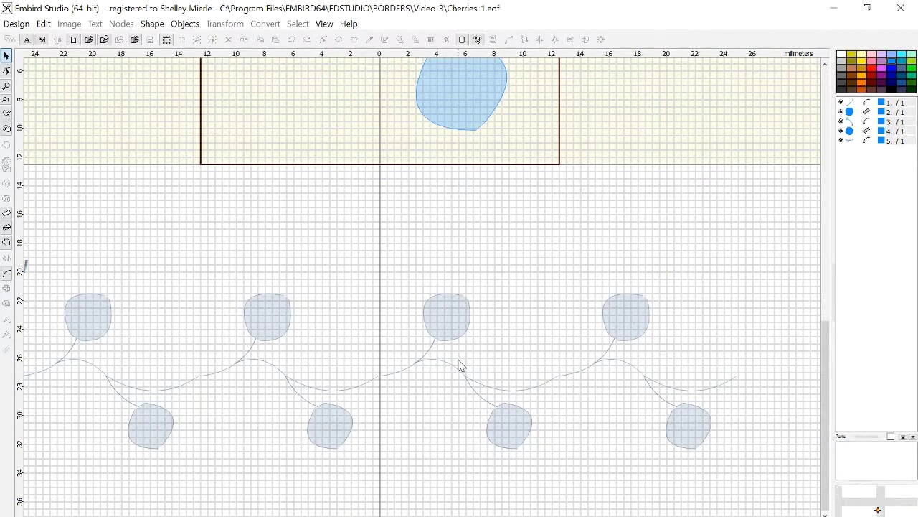
scroll(479, 359, up, 2)
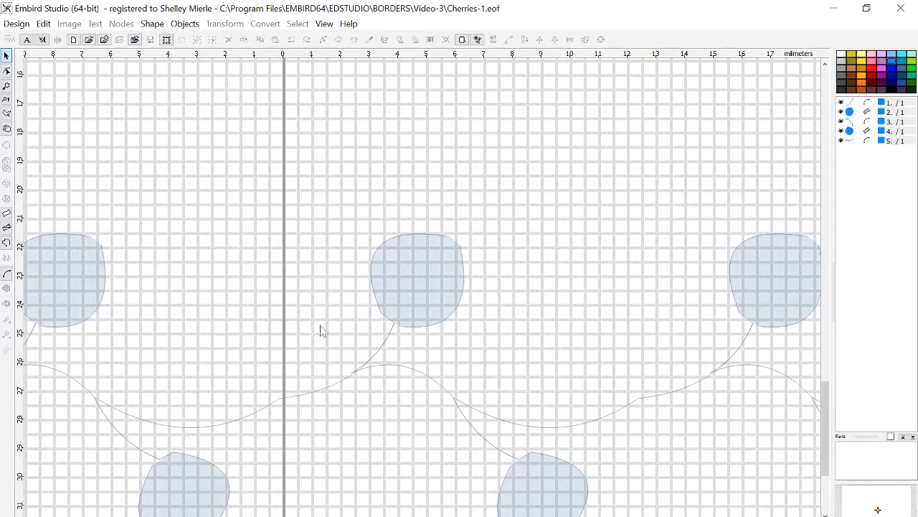
mouse_move(826, 392)
mouse_down()
mouse_move(823, 228)
mouse_move(816, 259)
mouse_move(823, 407)
mouse_up()
scroll(455, 363, up, 1)
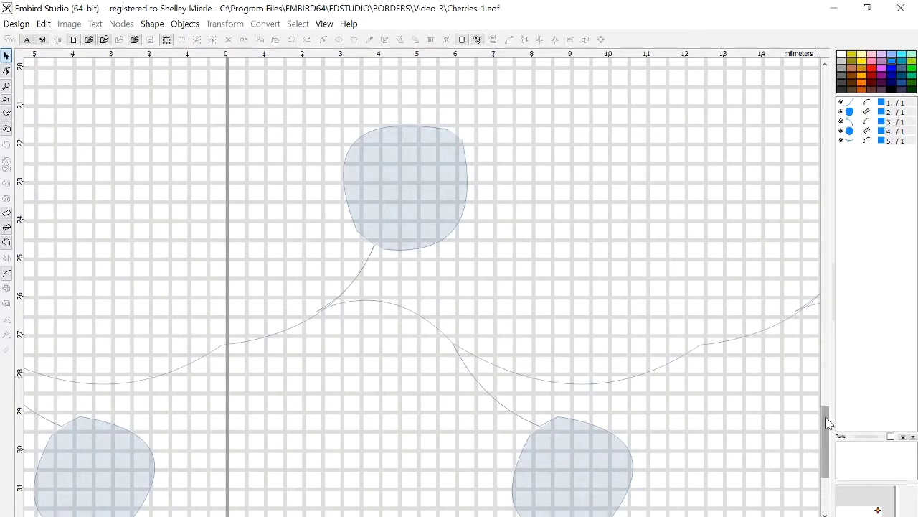
Edit the last vine outline (object 5) and move its end node onto the border cell's finish edge, on the horizontal centre line
drag(826, 417, 810, 280)
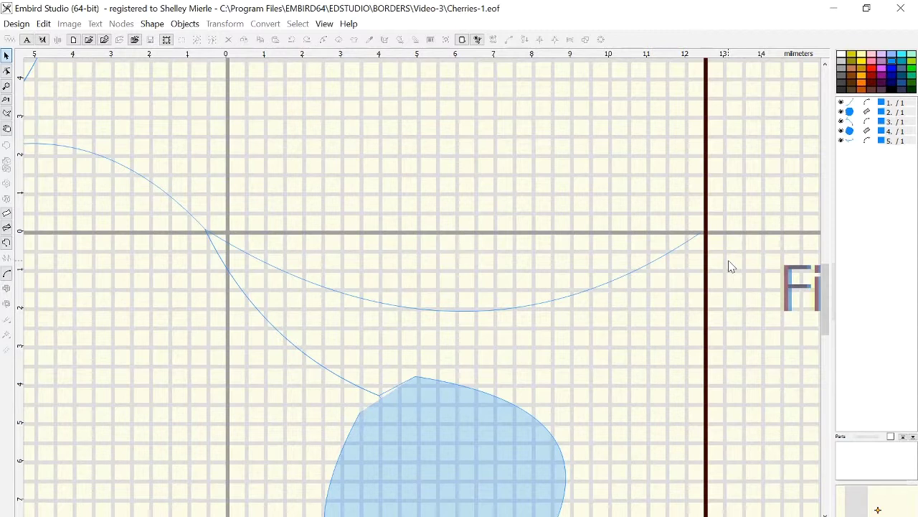
click(691, 245)
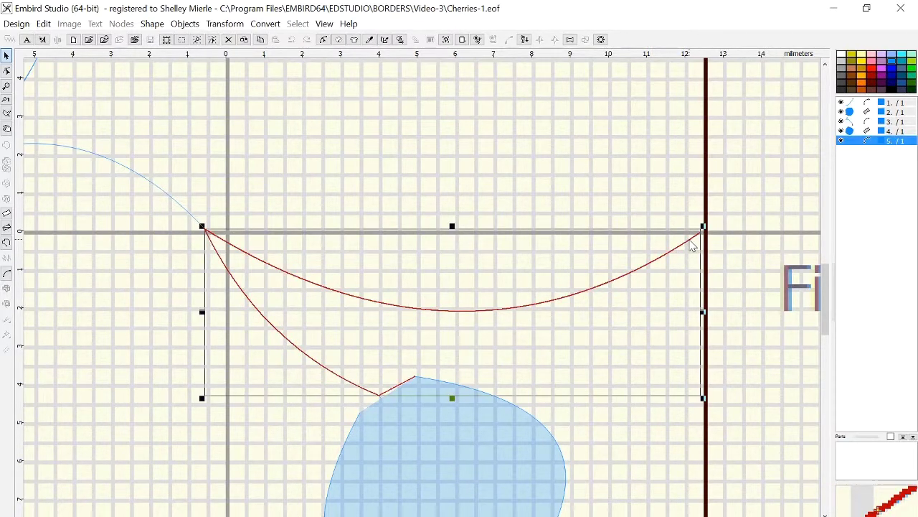
double_click(689, 238)
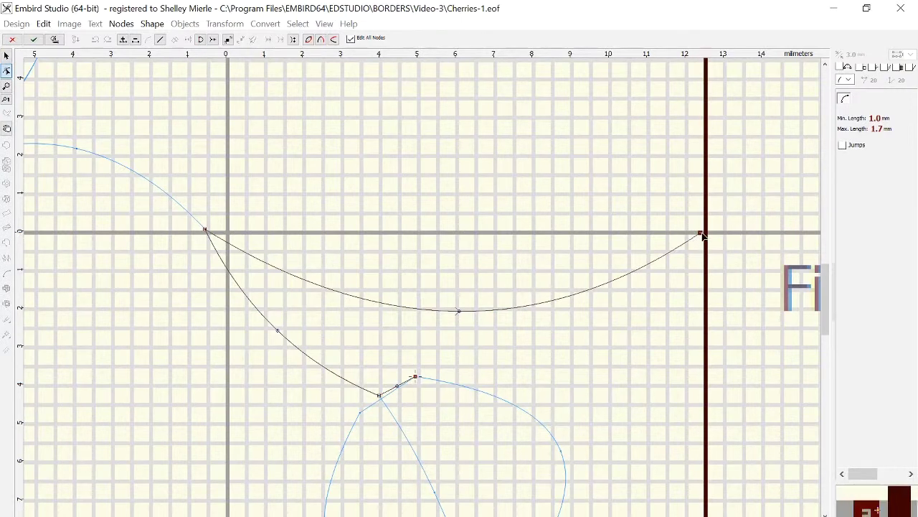
drag(703, 236, 706, 234)
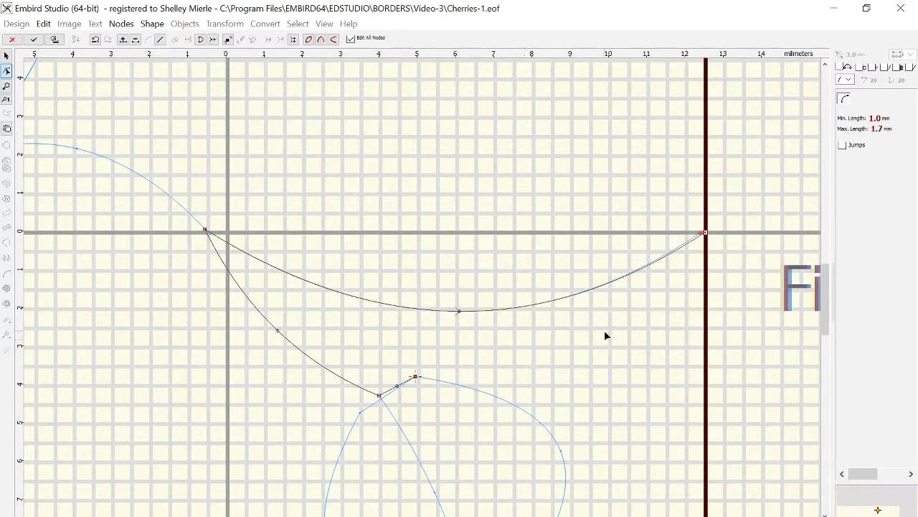
Move the stem's corner node onto the lower cherry's edge, align the middle node of the short connecting segment, and apply the edits
drag(826, 299, 825, 327)
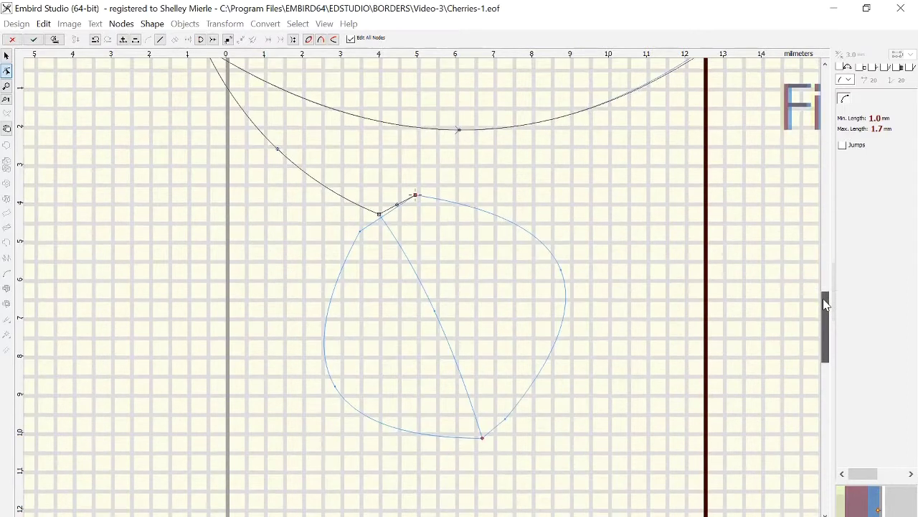
click(380, 214)
drag(379, 213, 383, 216)
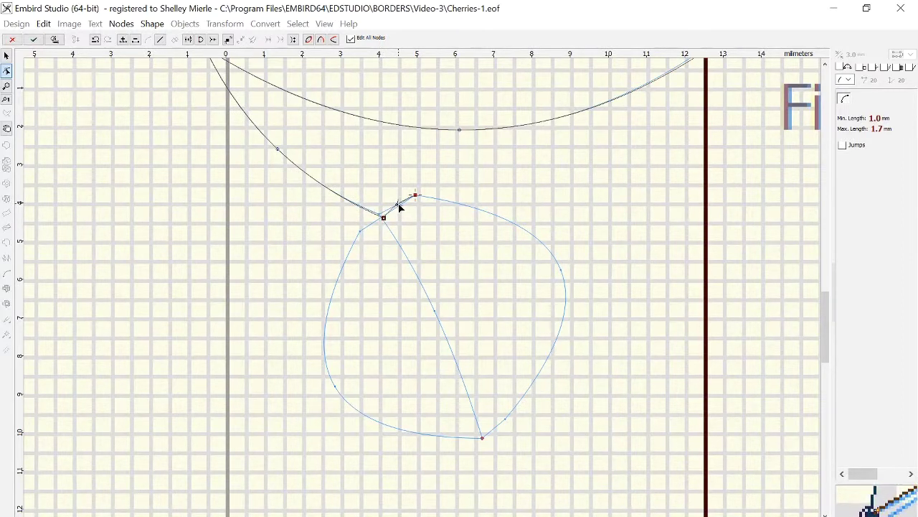
click(398, 206)
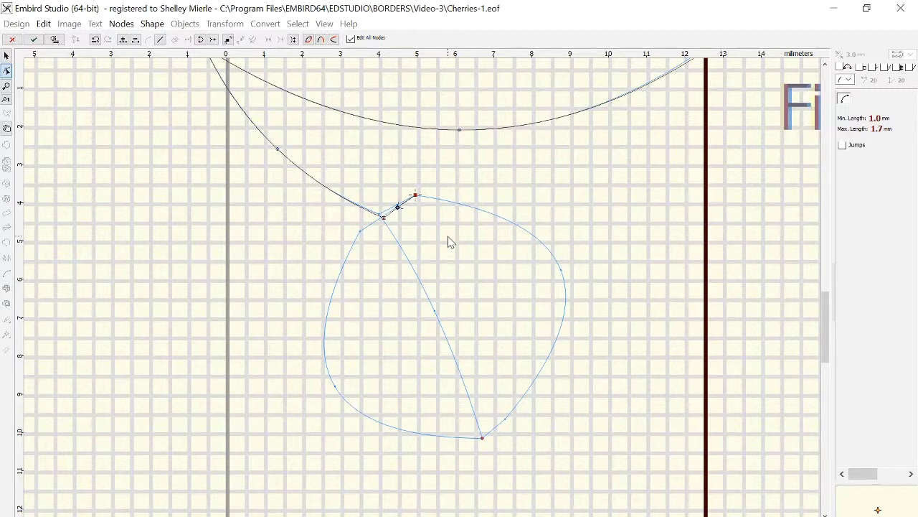
key(Return)
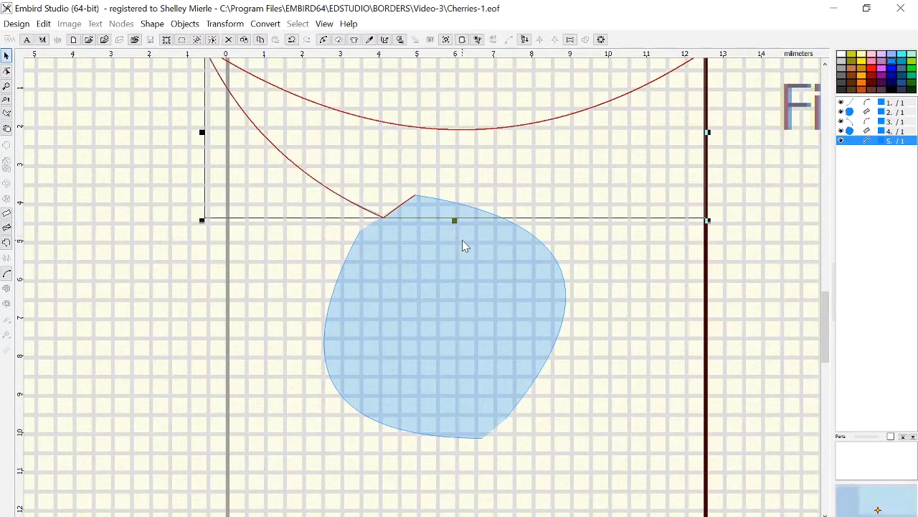